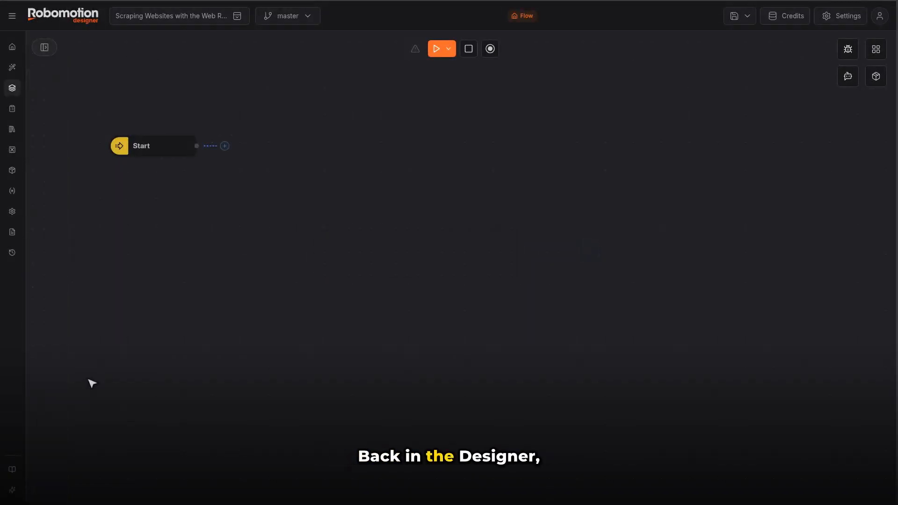
Step: Start a Web action recording on the connected robomotion machine and begin capturing interactions on the AppSumo page
left_click(490, 50)
left_click(394, 260)
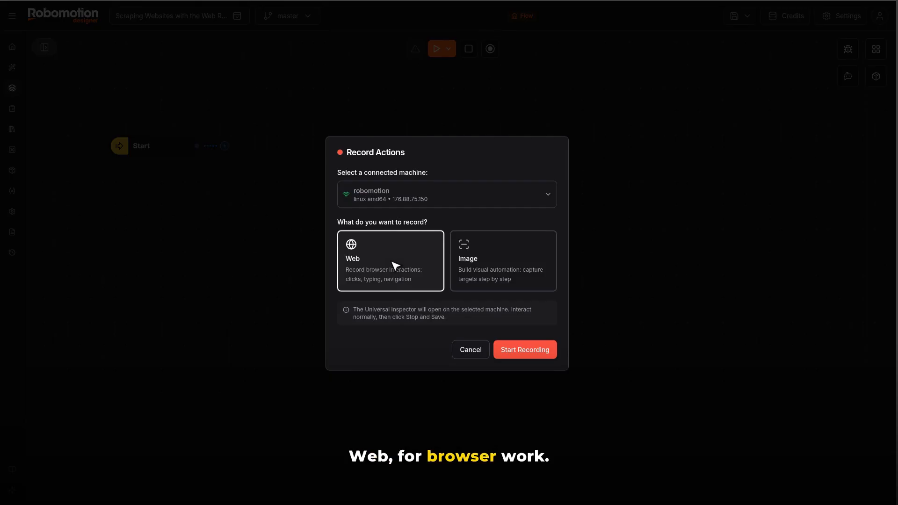
left_click(524, 351)
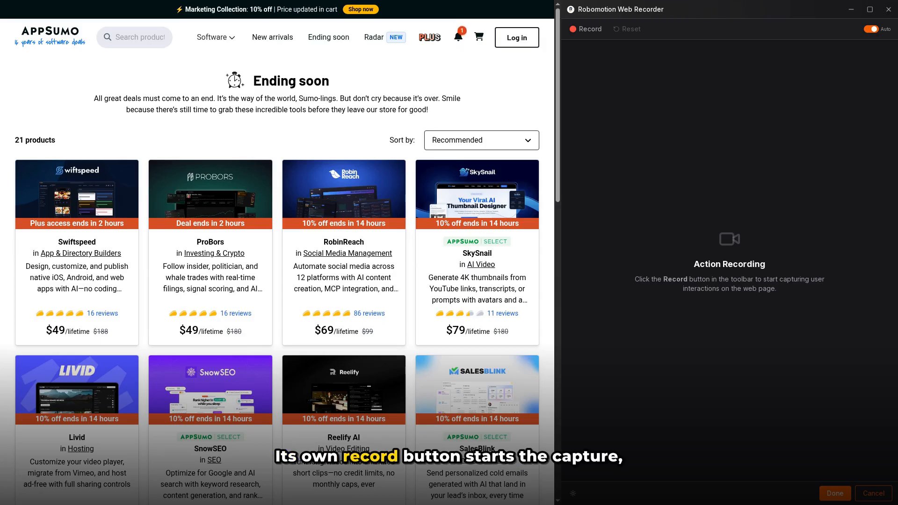
left_click(586, 29)
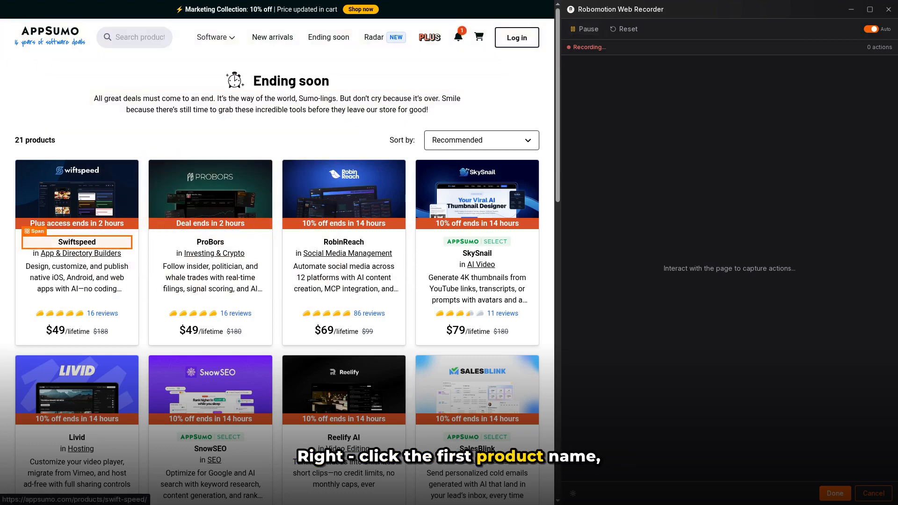
Step: Capture the text values of the product names Swiftspeed and ProBors and extract the similar items as a structured list
right_click(77, 242)
mouse_move(98, 266)
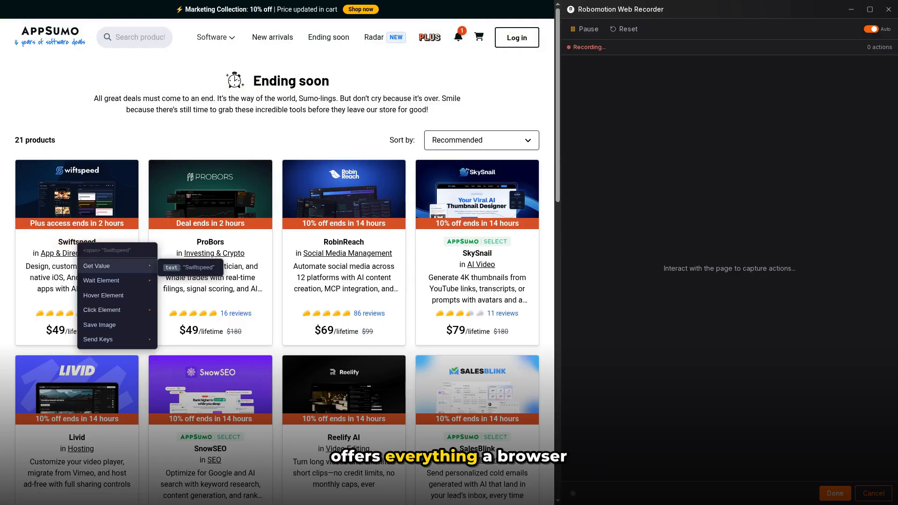
left_click(189, 267)
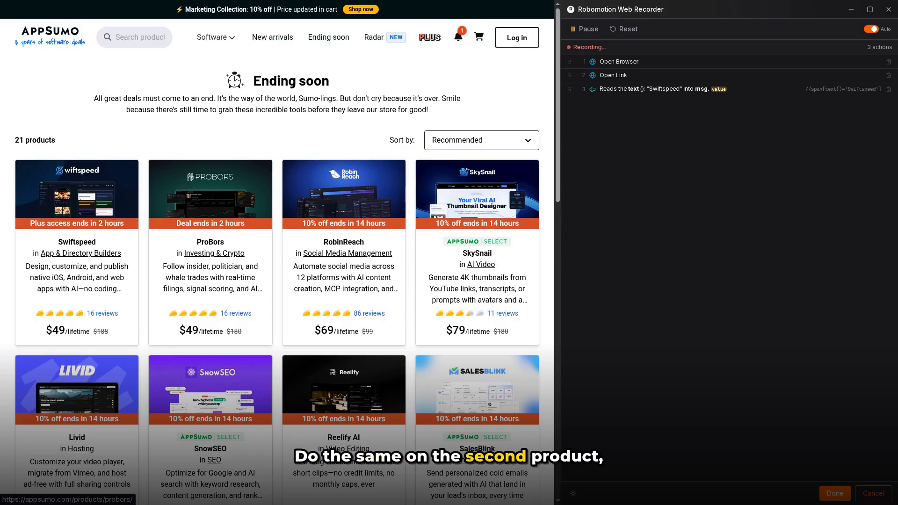
right_click(211, 243)
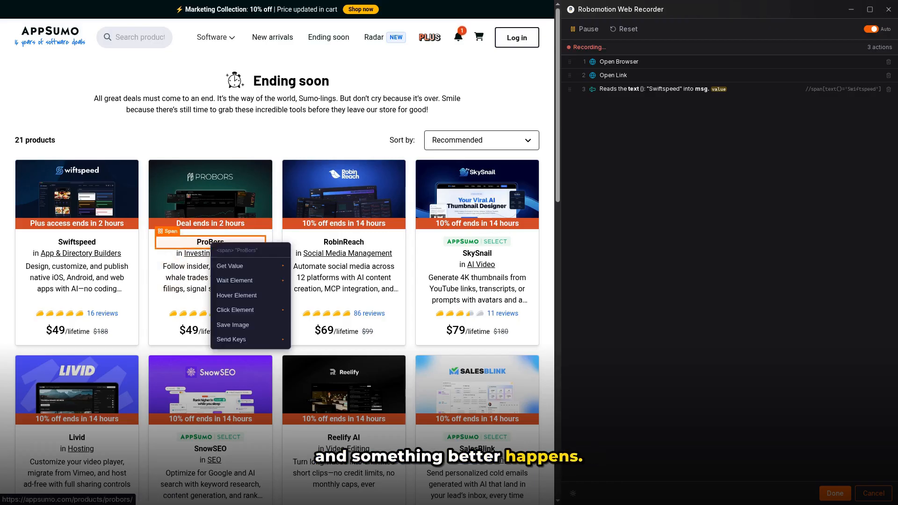
mouse_move(243, 266)
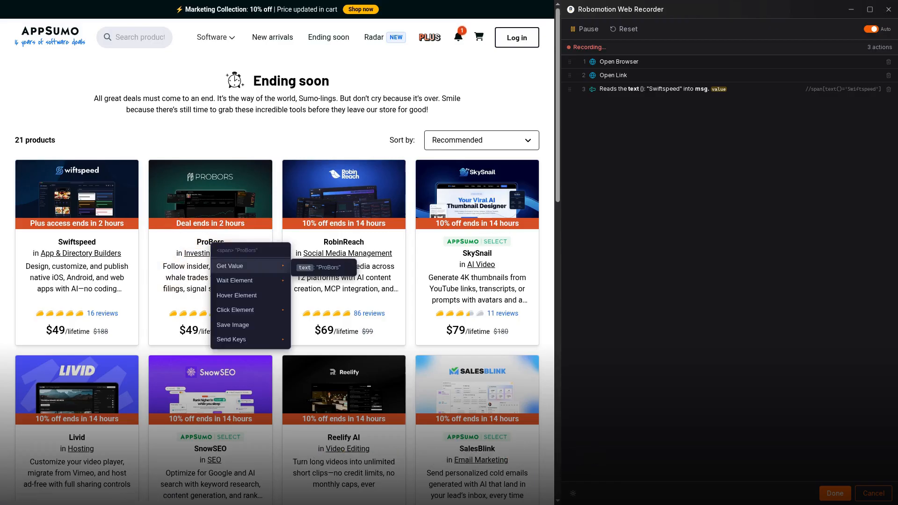
left_click(323, 267)
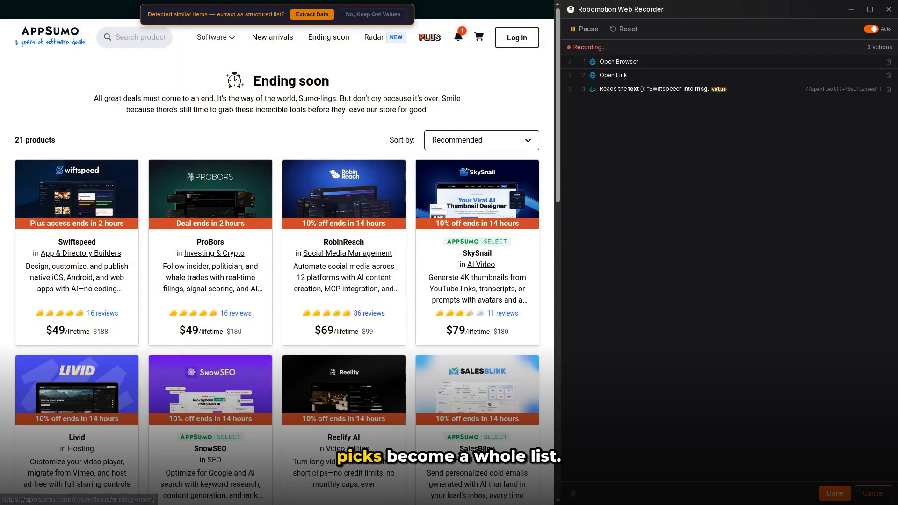
left_click(312, 15)
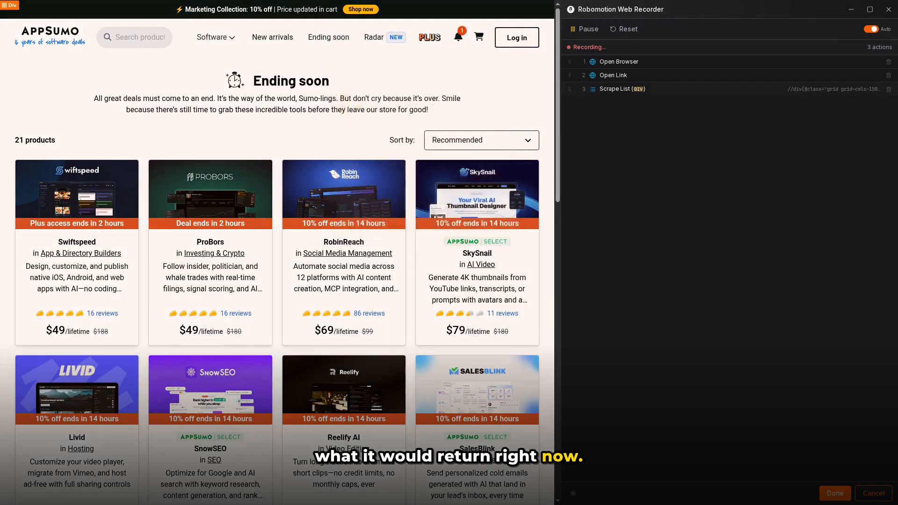
Step: Point the Scrape List action's Text field at the Swiftspeed product name and rename the field Product
left_click(622, 89)
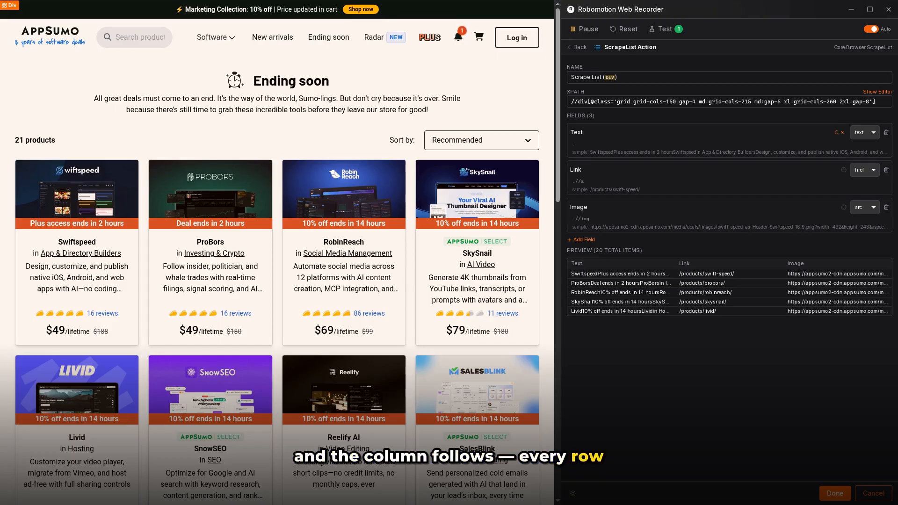
left_click(77, 241)
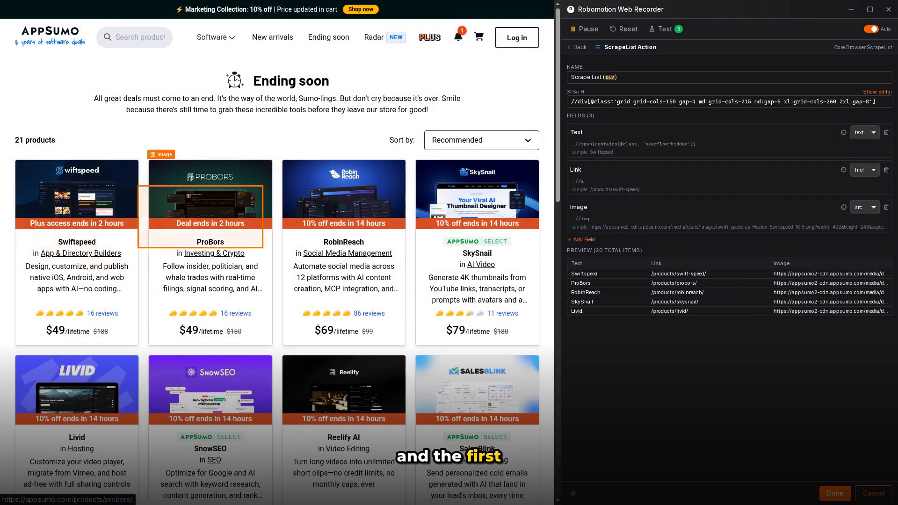
left_click(576, 133)
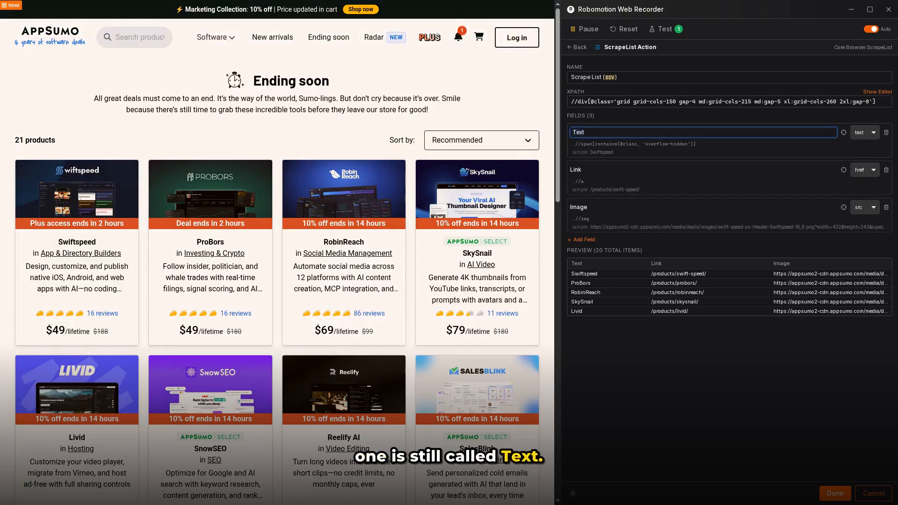
key("ctrl+a")
type("Product")
key("Return")
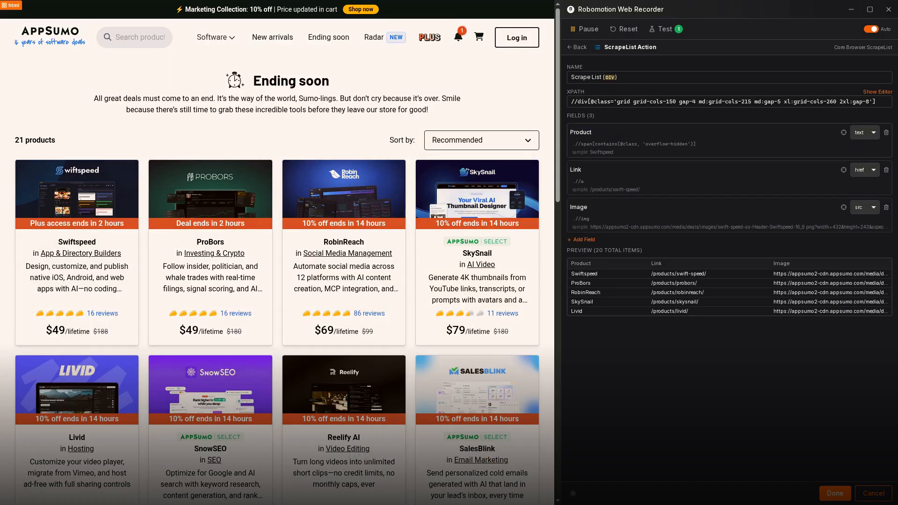
Step: Delete the stray click on Swiftspeed from the recorded actions and send the finished recording to the Designer
left_click(577, 47)
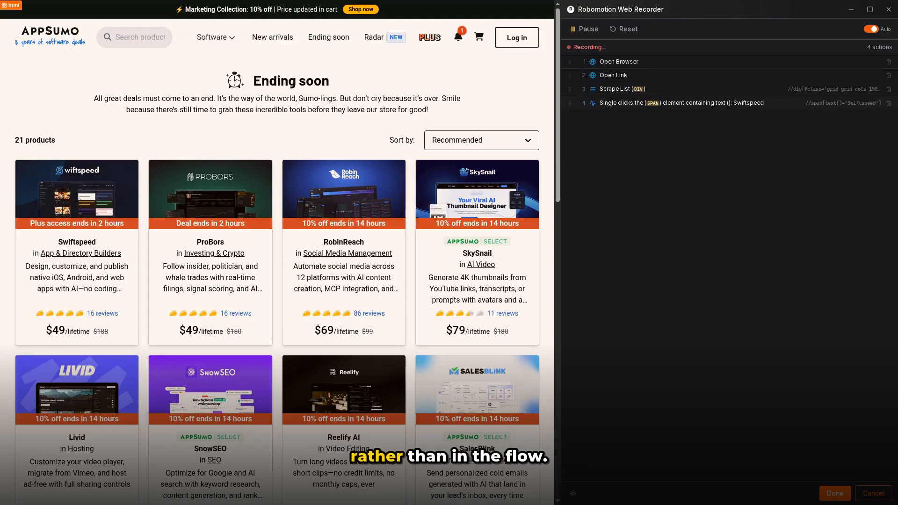
left_click(889, 102)
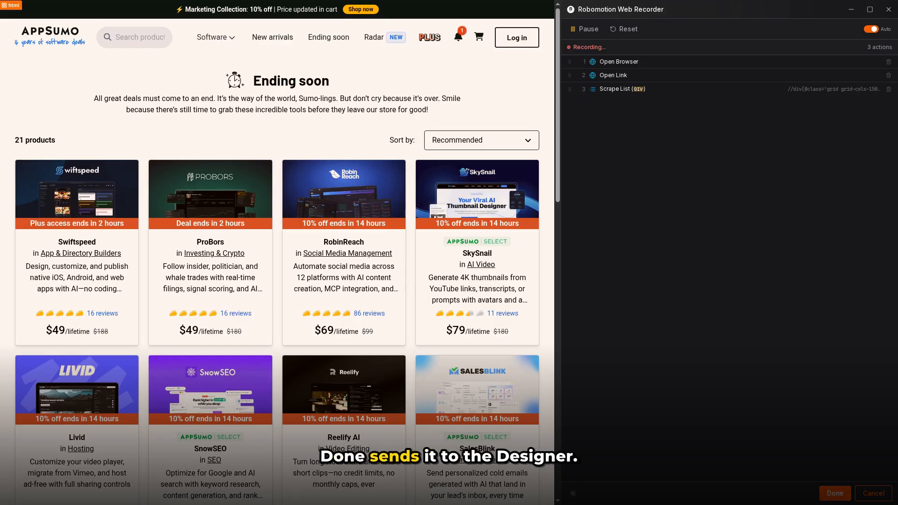
left_click(835, 493)
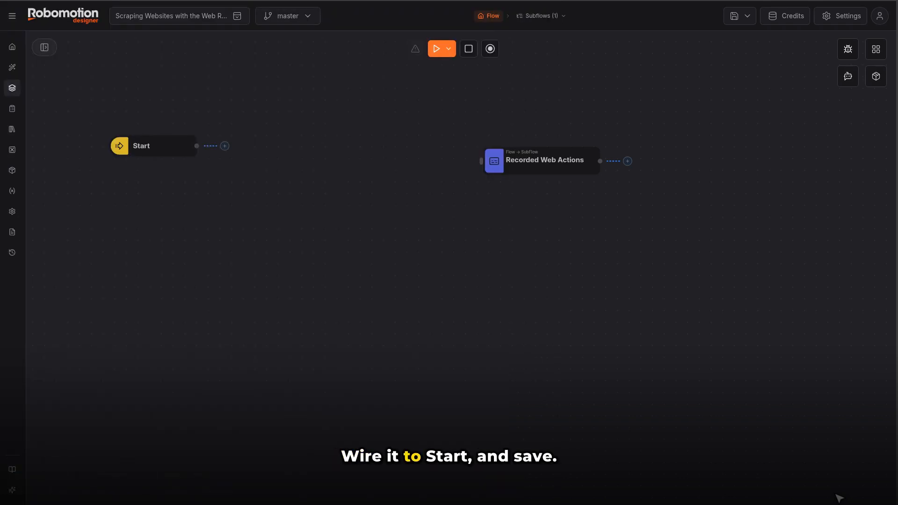
Step: Connect the Start node to the Recorded Web Actions subflow and save the flow
left_click_drag(196, 146, 481, 161)
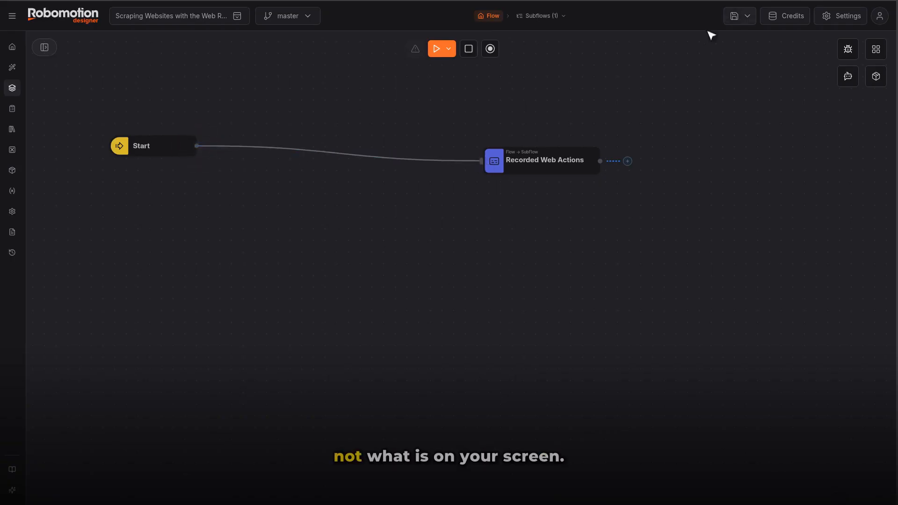
left_click(734, 16)
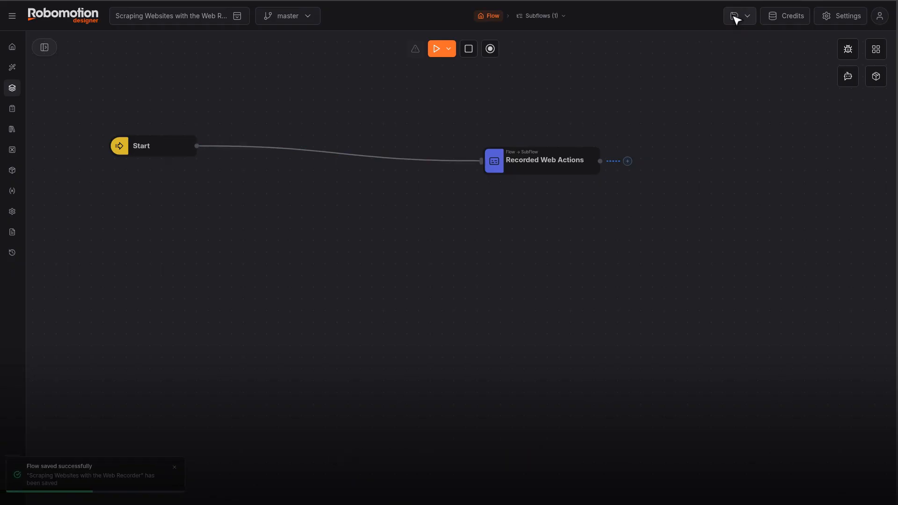
Step: Open the Recorded Web Actions subflow and examine the Scrape List node's input, output and option settings
left_click(414, 221)
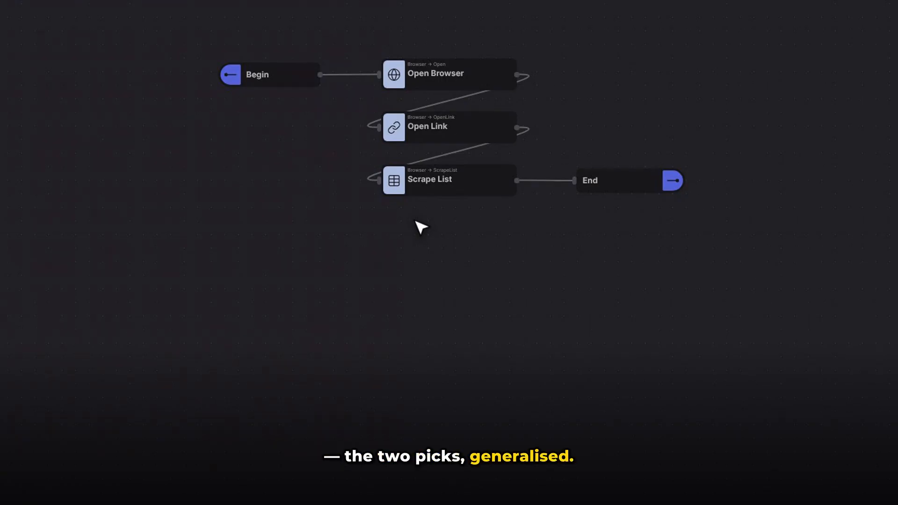
left_click(398, 183)
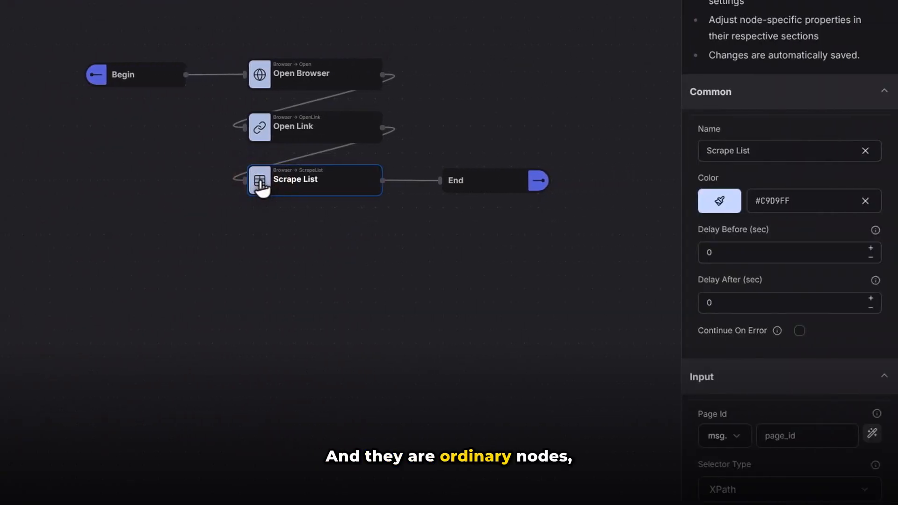
left_click(790, 93)
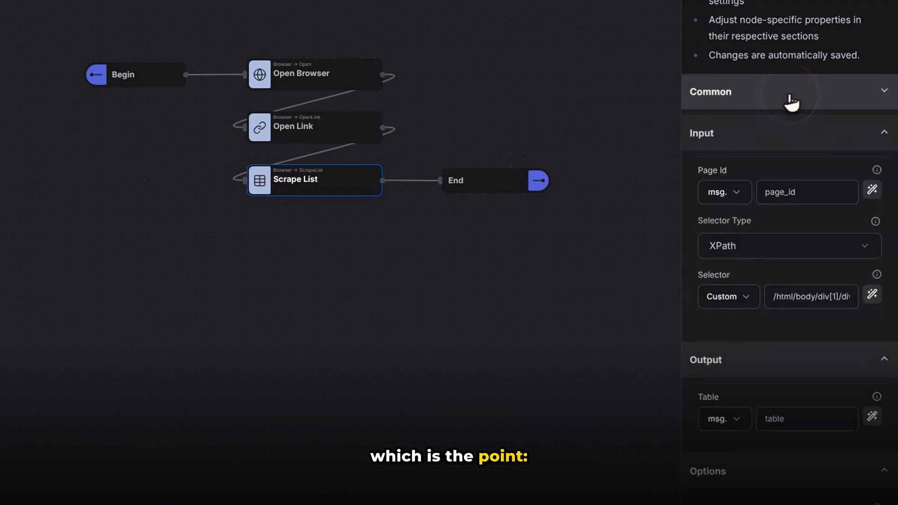
scroll(796, 100, "down", 4)
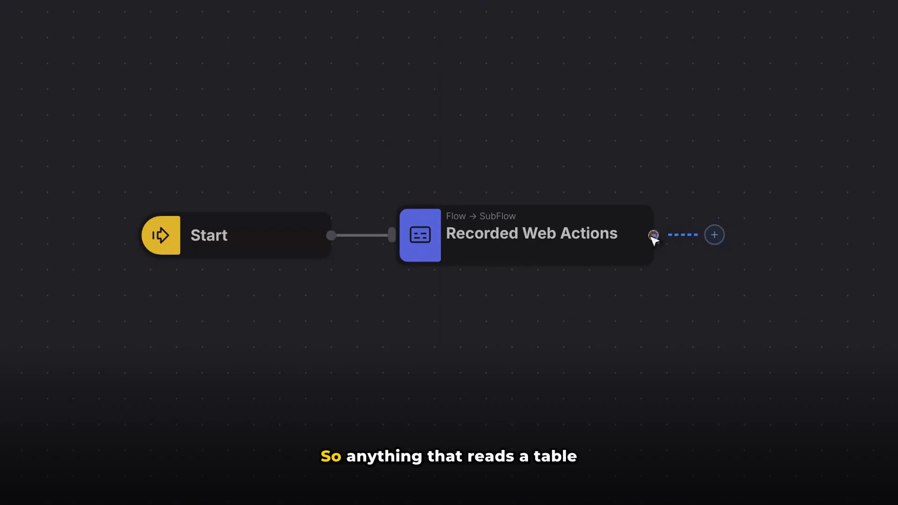
Step: Add a Write CSV node connected to the output of the Recorded Web Actions subflow
left_click_drag(654, 235, 733, 350)
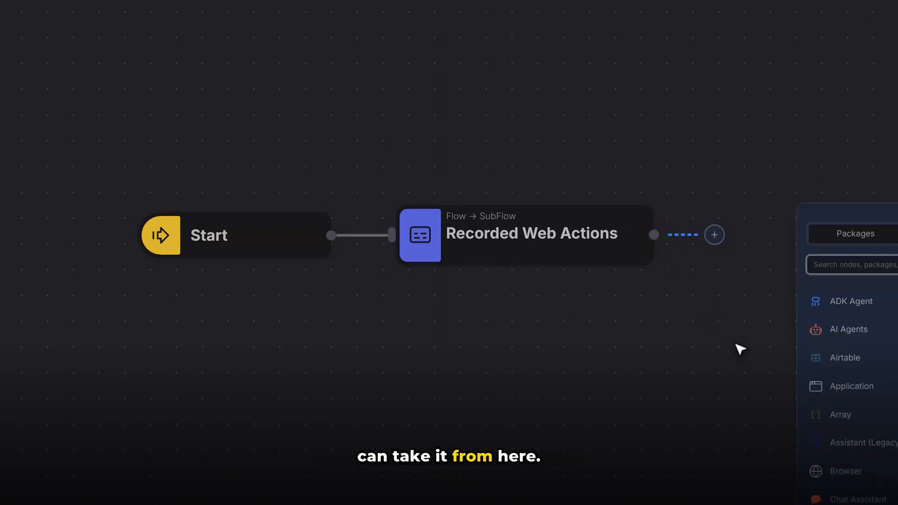
type("Write CSV")
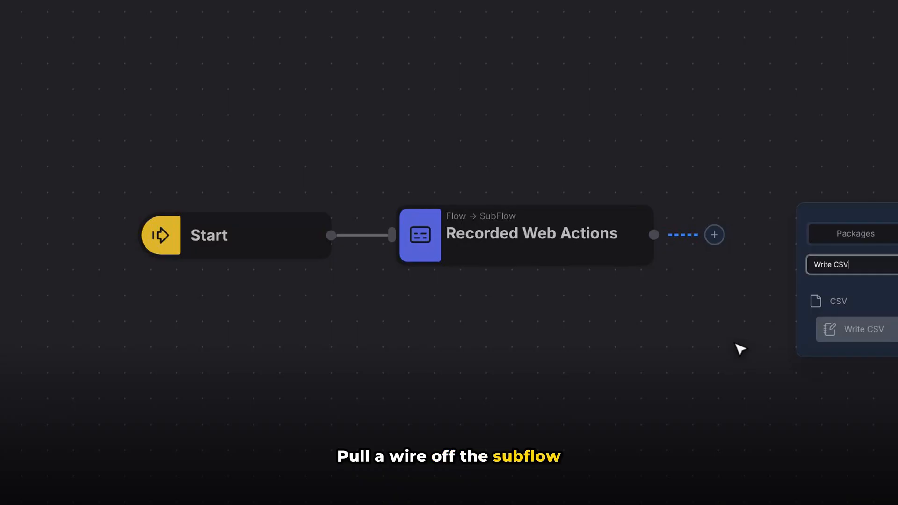
left_click(865, 330)
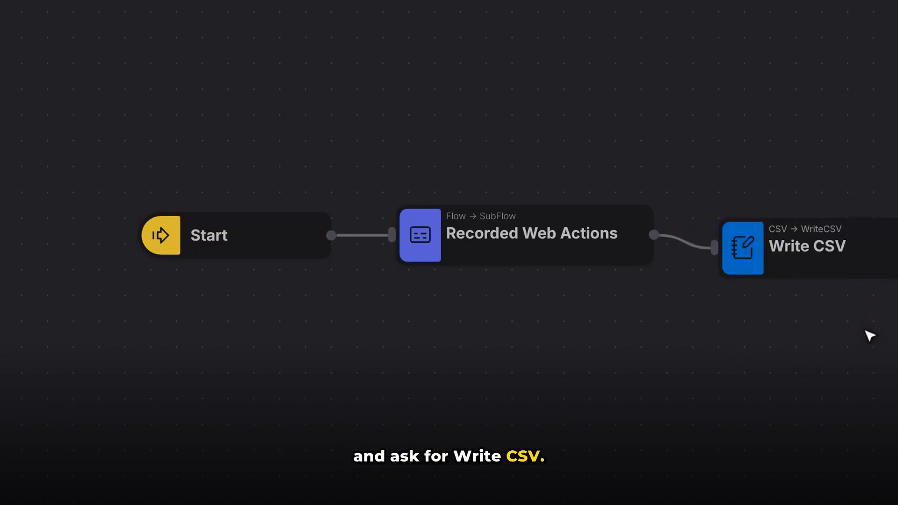
Step: Set the Write CSV file path to appsumo-ending-soon.csv in the home folder and enable Headers
left_click(744, 253)
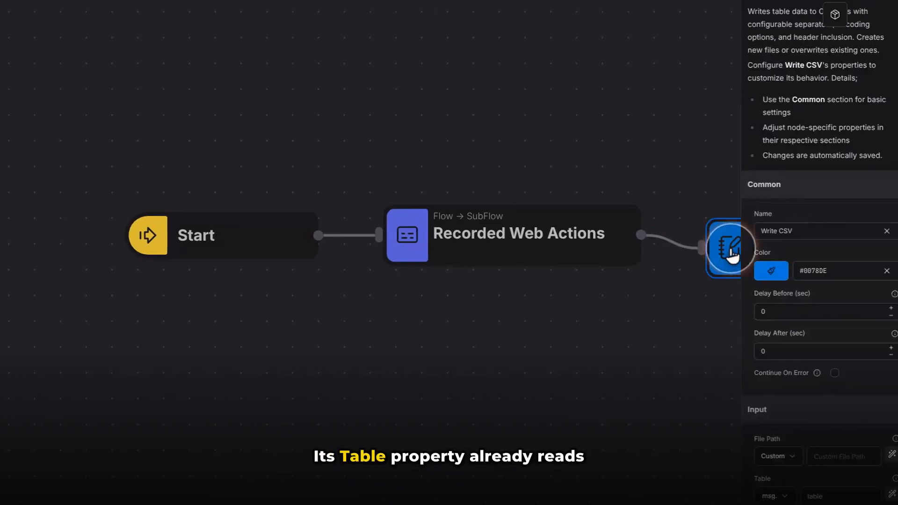
left_click(758, 184)
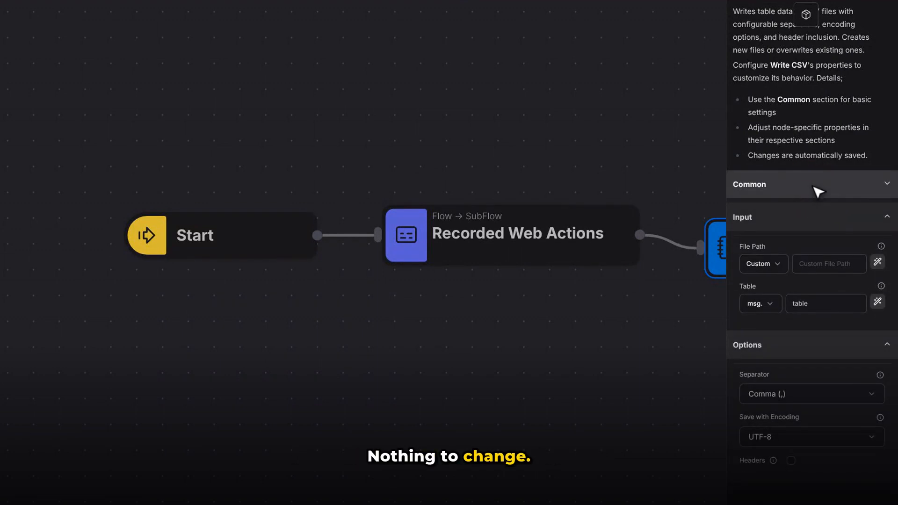
left_click(830, 268)
type("/home/faik/appsumo-ending-soo")
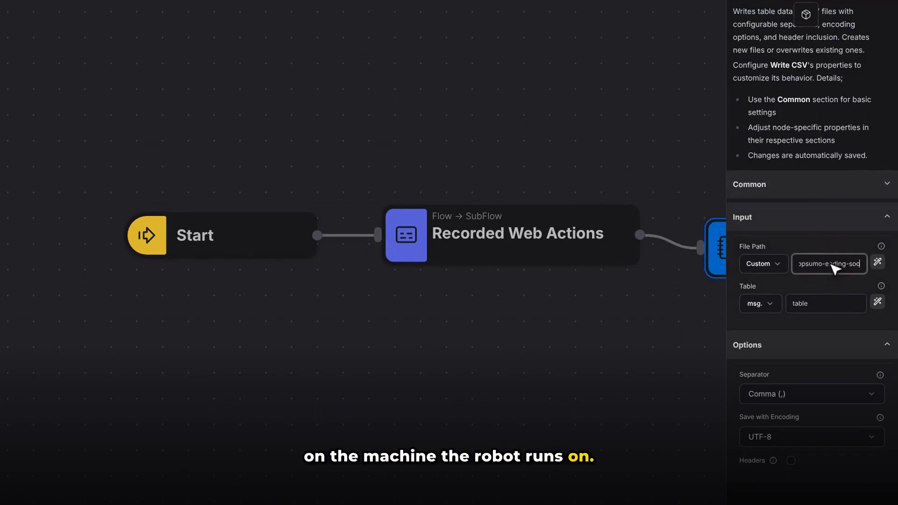
type("n.csv")
key("Return")
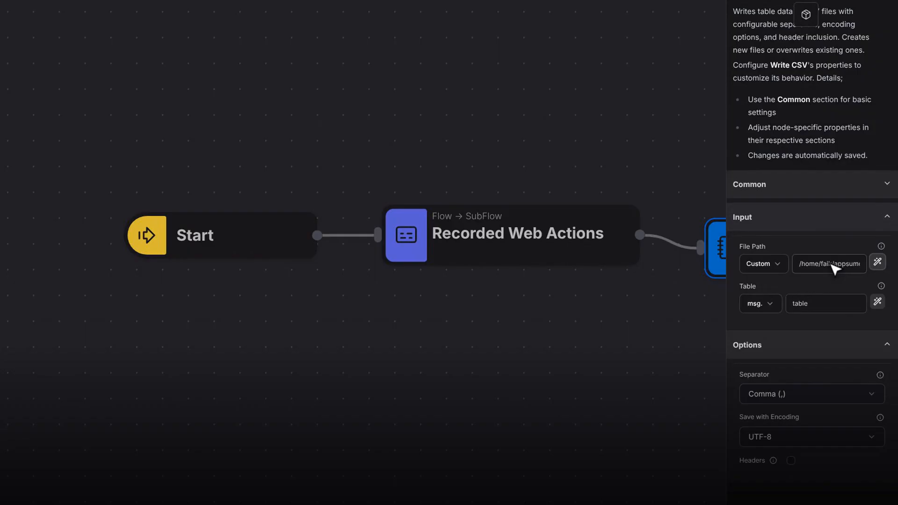
left_click(791, 460)
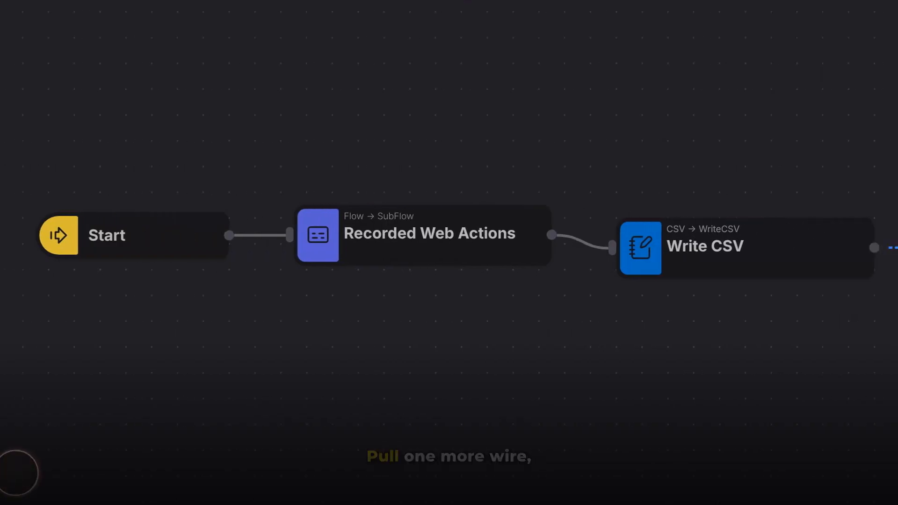
Step: Add a Stop node after Write CSV and save the flow
left_click_drag(772, 248, 854, 363)
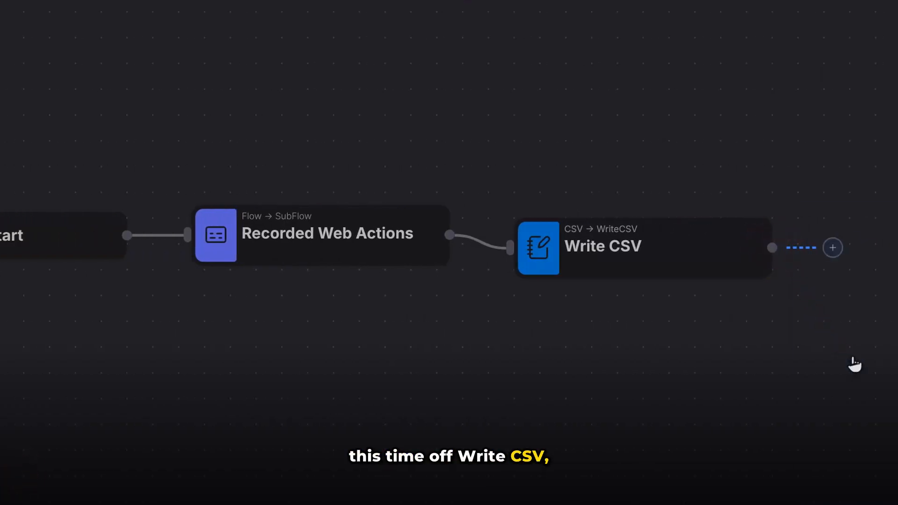
type("Stop")
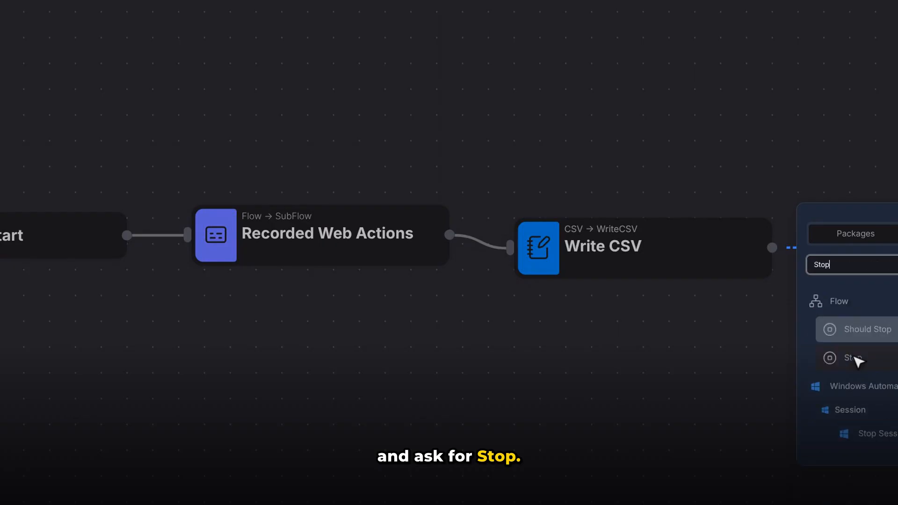
left_click(866, 361)
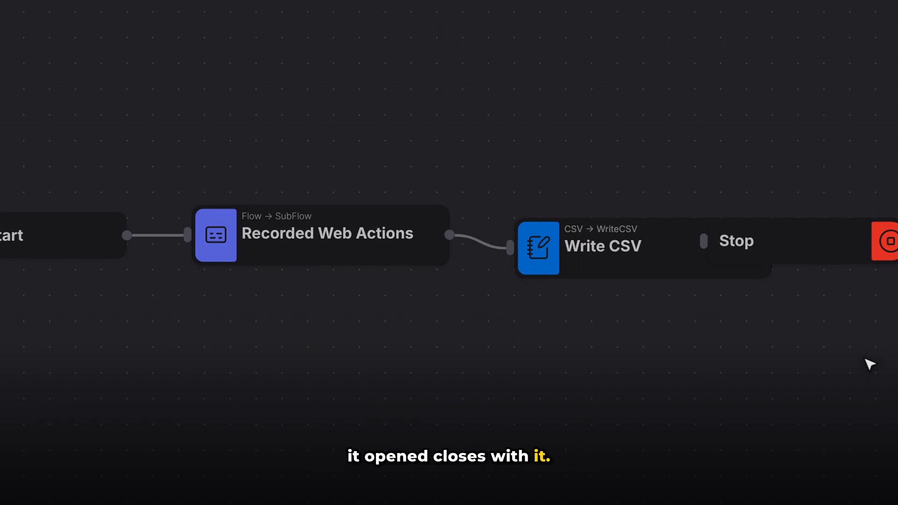
key("ctrl+s")
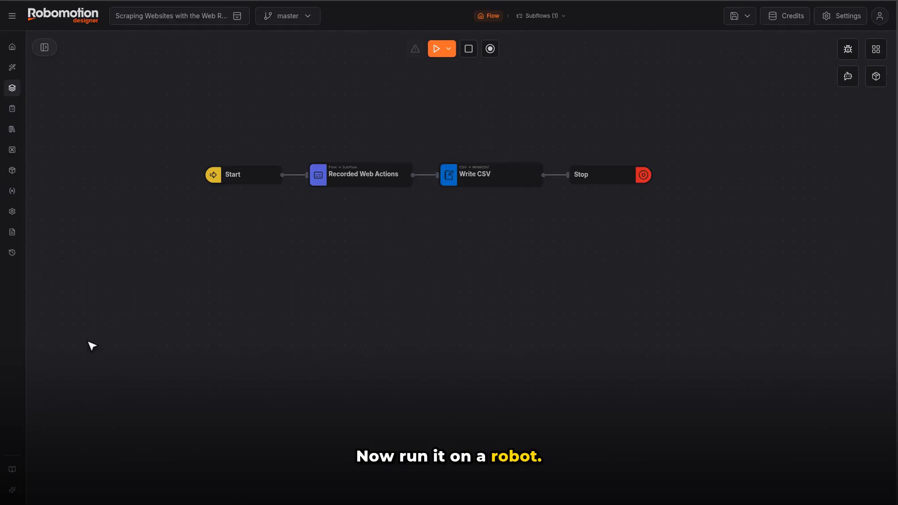
Step: Run the saved flow on the Cool Northcutt robot
left_click(447, 49)
left_click(461, 73)
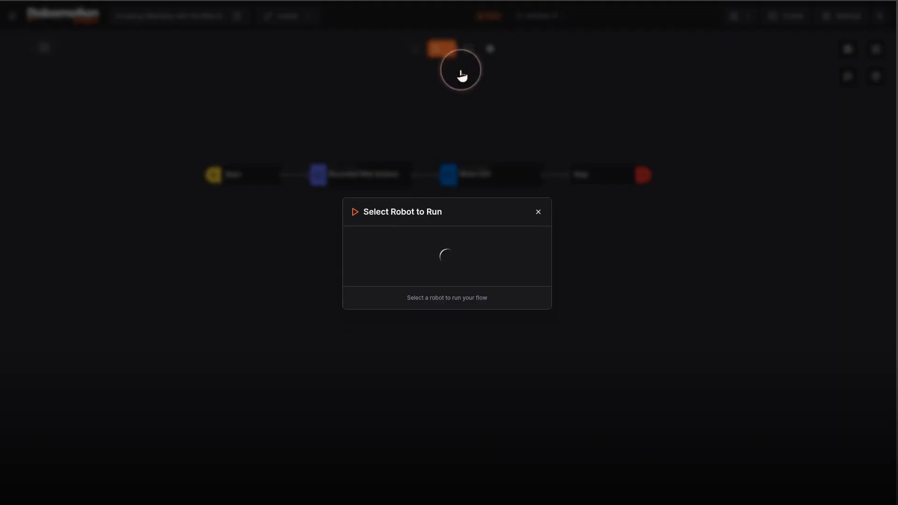
left_click(450, 258)
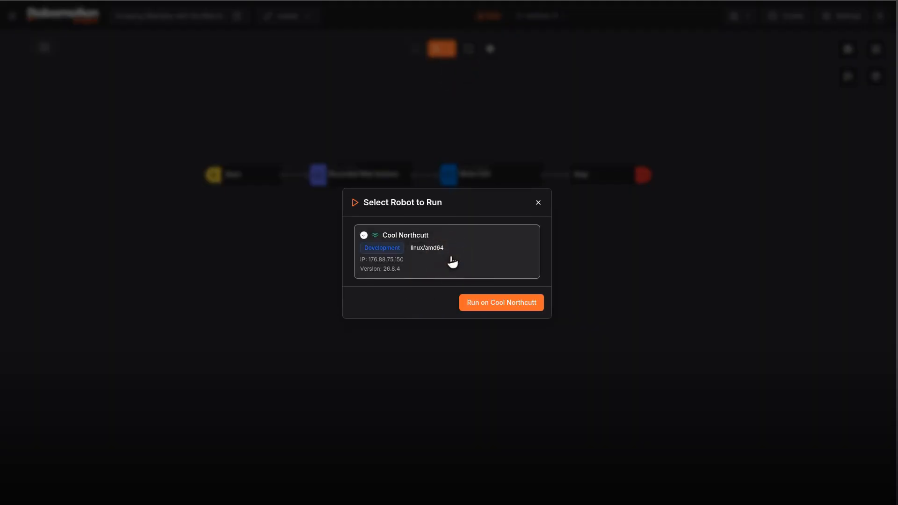
left_click(502, 304)
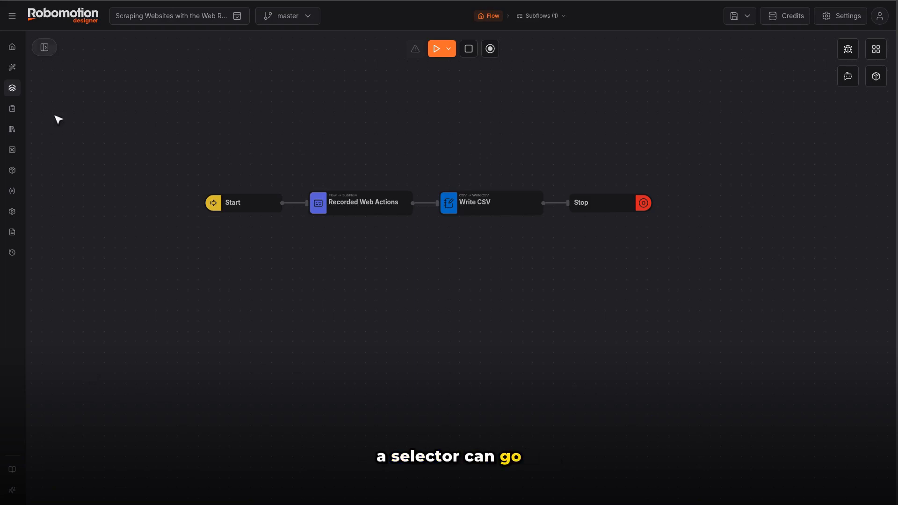
Step: Add the Browser package's Click Element node to the empty canvas area below the existing flow
left_click(45, 47)
type("Click Element")
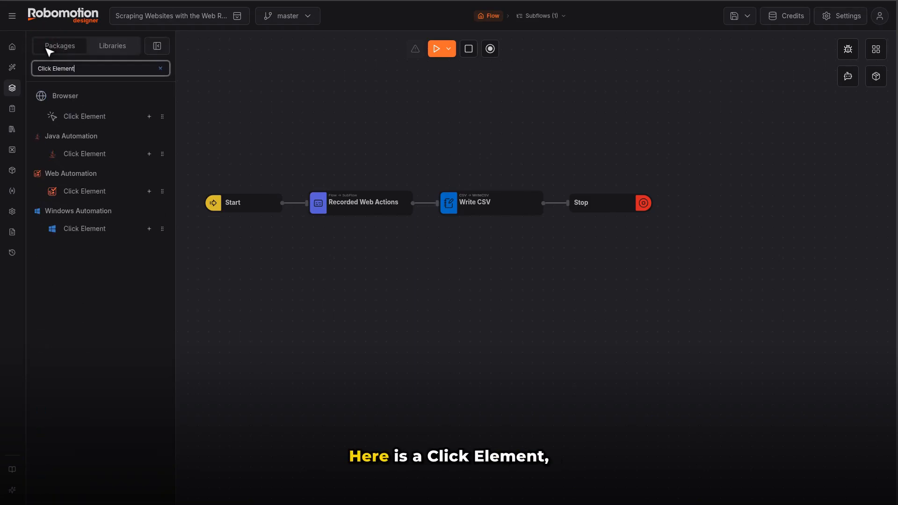
left_click_drag(85, 116, 359, 284)
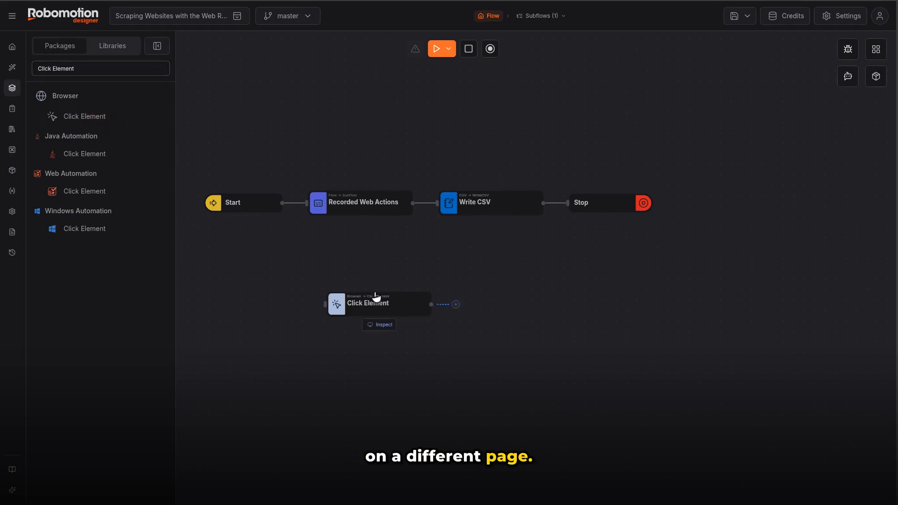
left_click(157, 46)
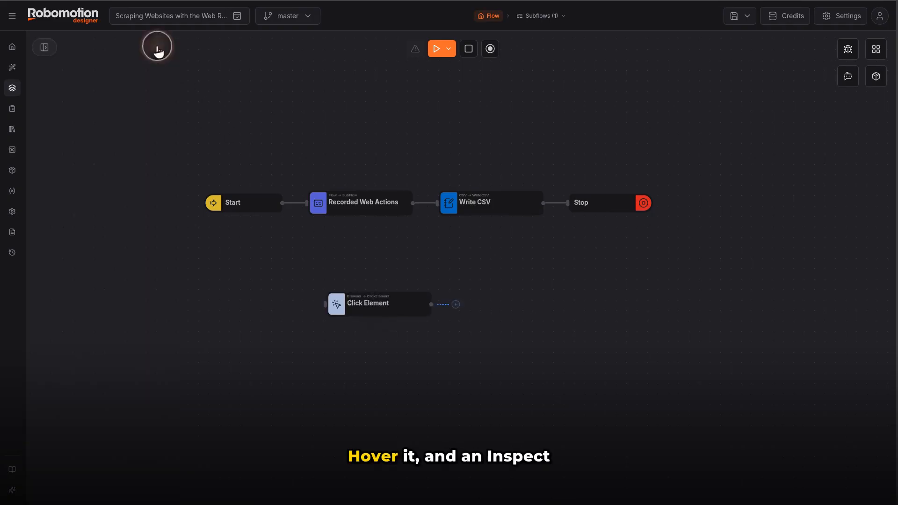
Step: Start an inspection for the Click Element node on the robomotion machine
mouse_move(377, 306)
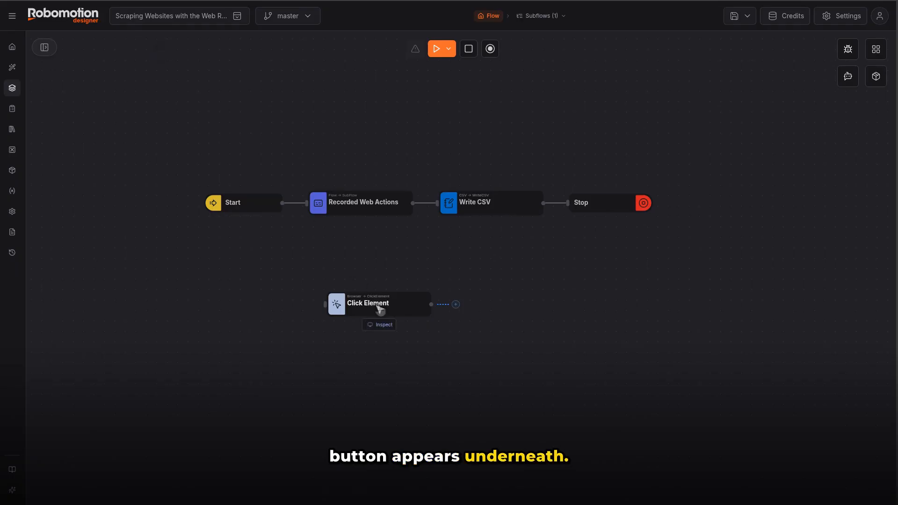
left_click(380, 325)
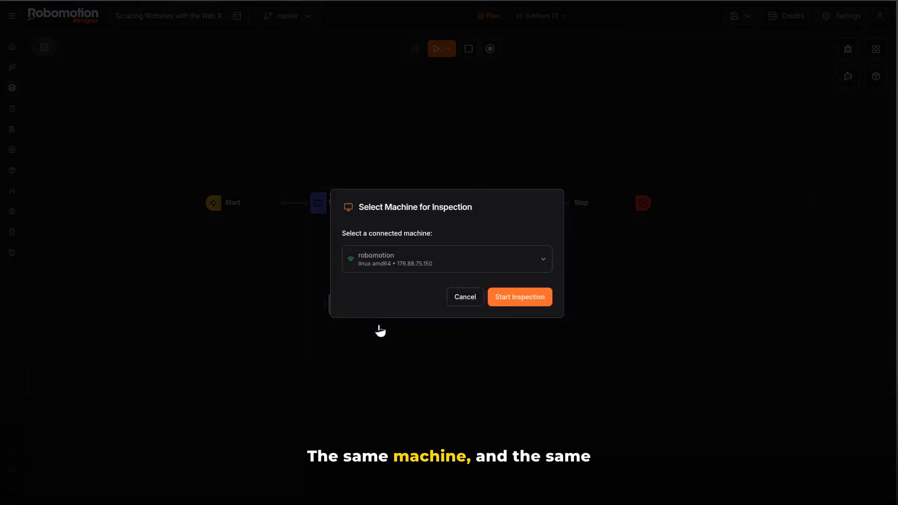
left_click(519, 299)
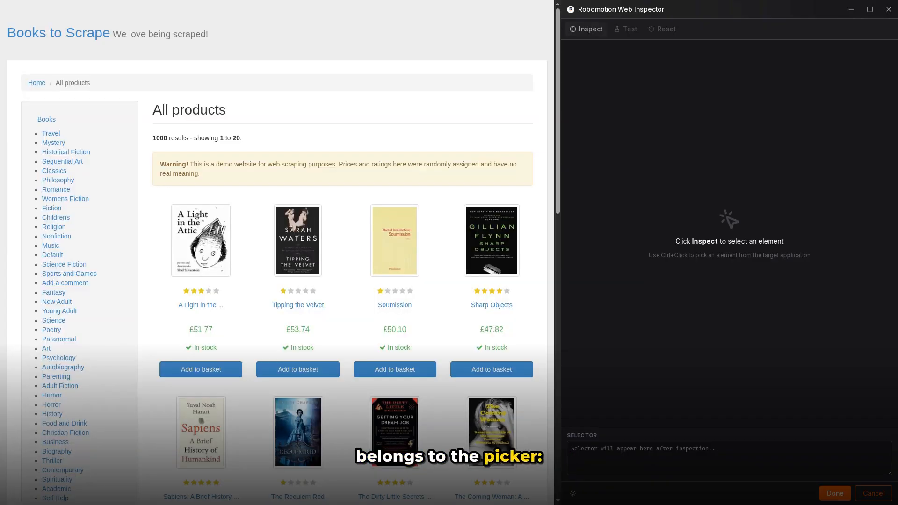
Step: Inspect the Books to Scrape page and pick the "A Light in the ..." title link as the Click Element target
left_click(586, 29)
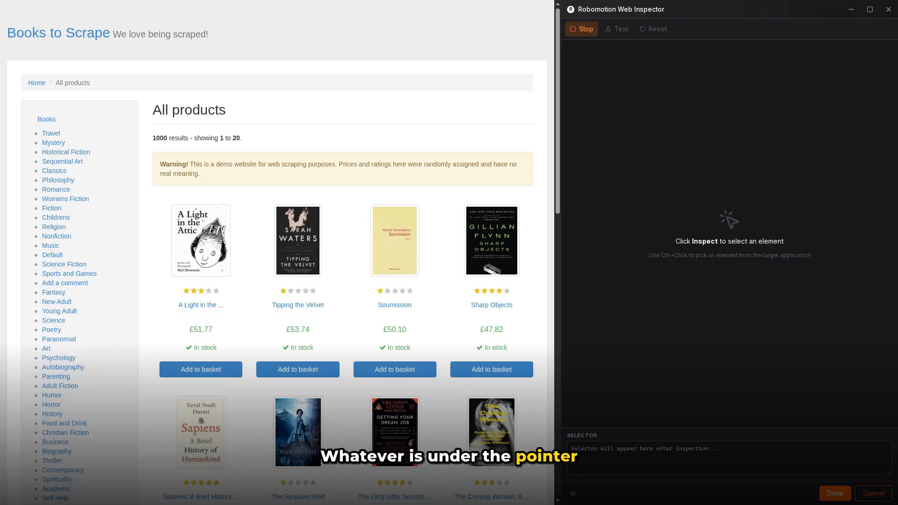
scroll(327, 210, "down", 1)
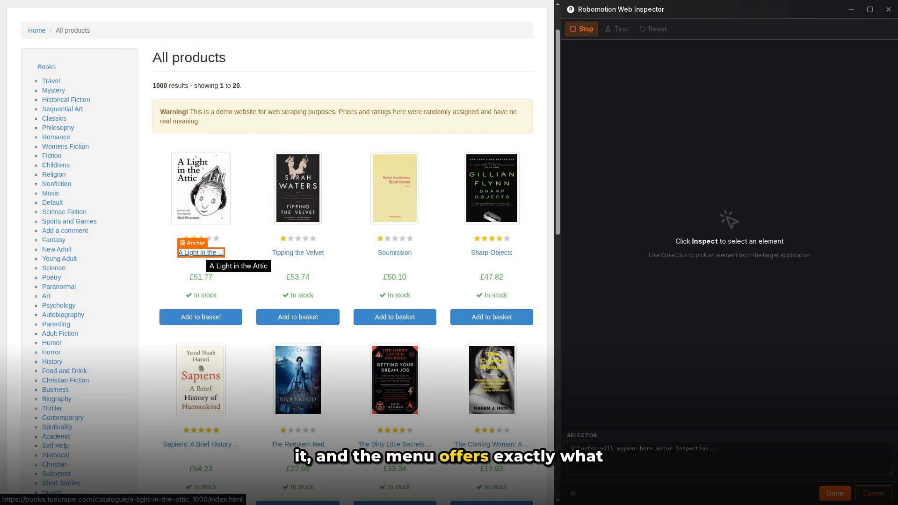
right_click(201, 253)
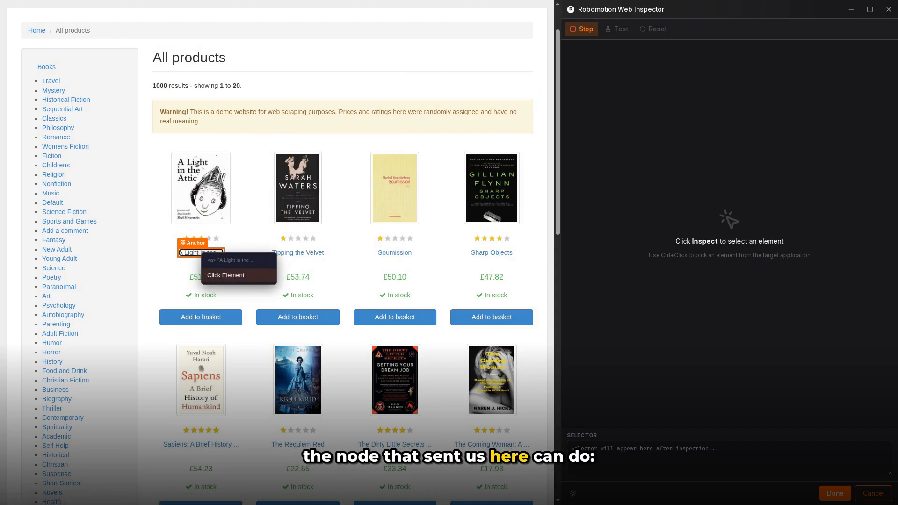
left_click(226, 275)
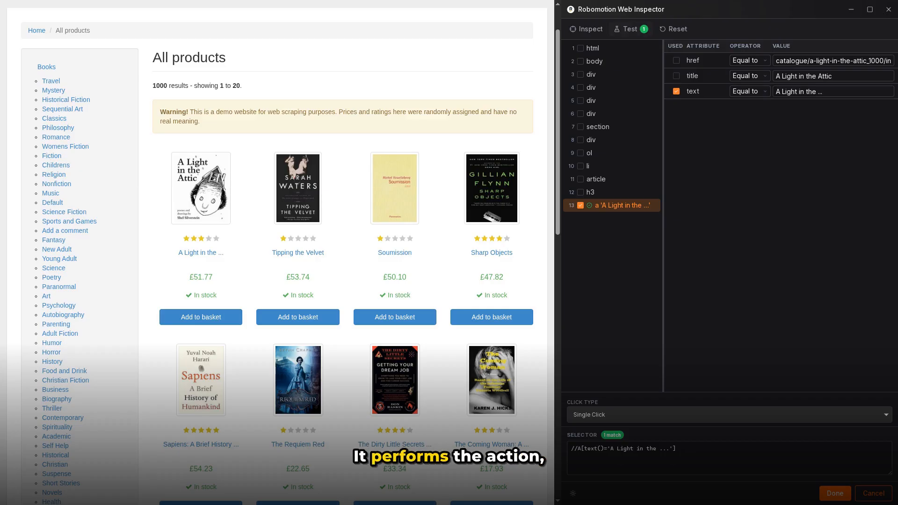
Step: Test the picked link's selector and return it to the Click Element node, checking it in the node's Input settings
left_click(630, 29)
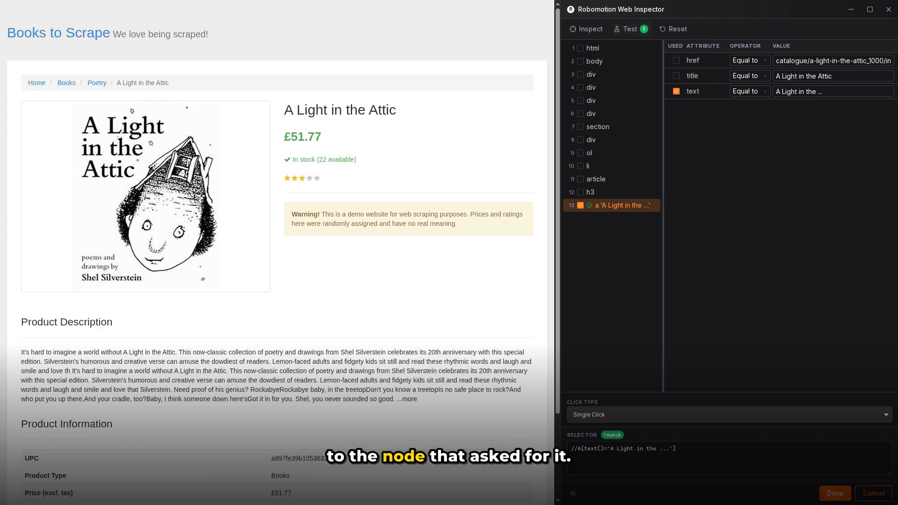
left_click(836, 495)
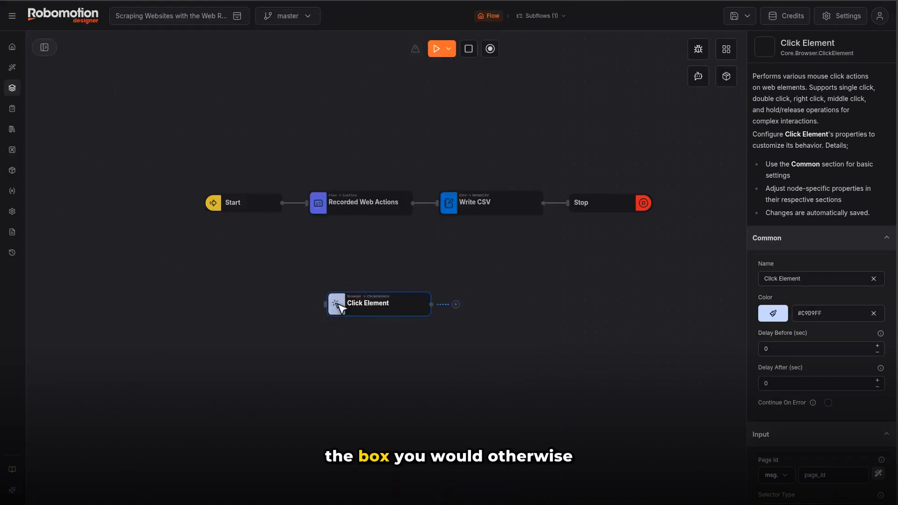
left_click(825, 243)
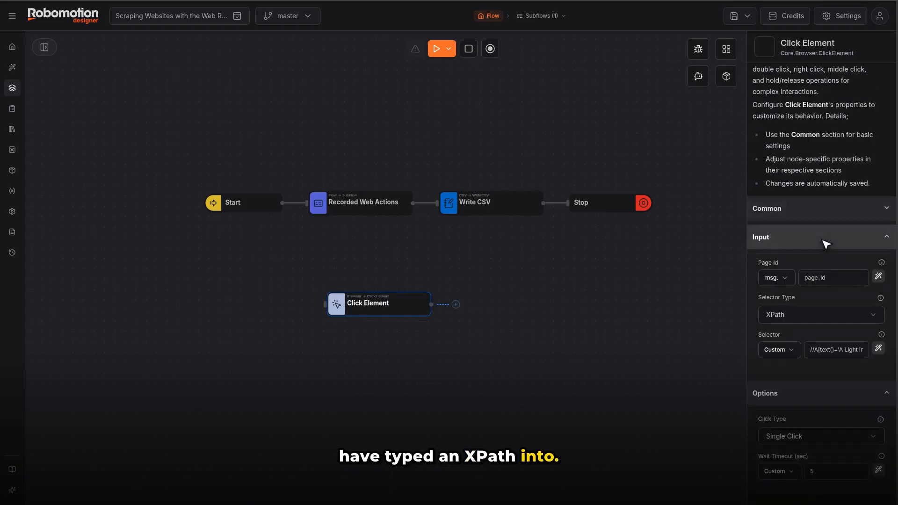